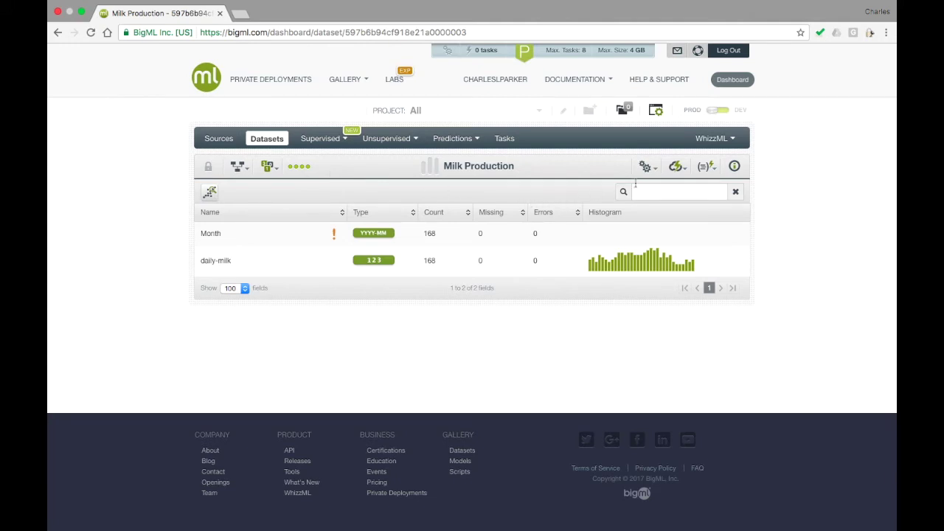
- Open the one-click actions menu for the Milk Production dataset
click(673, 167)
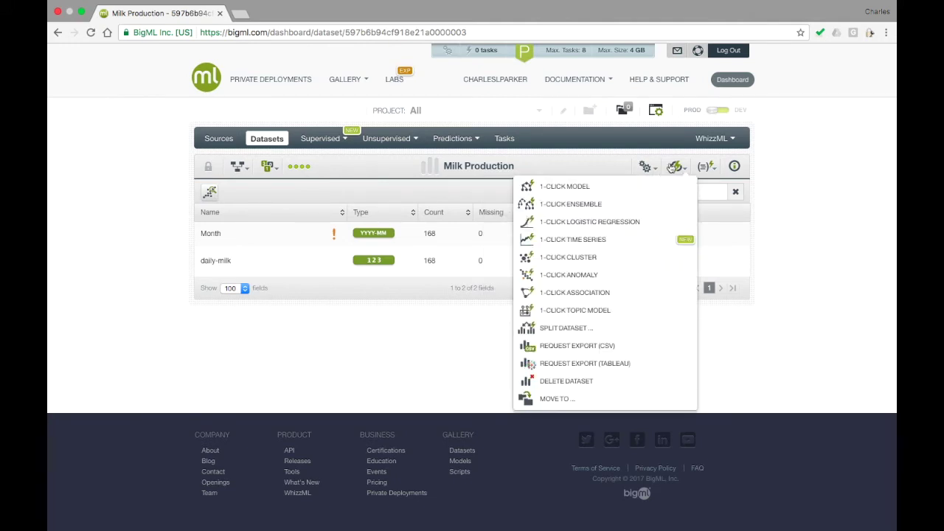
- Create a 1-click time series from Milk Production, fitted as the additive A,A,A model
click(671, 238)
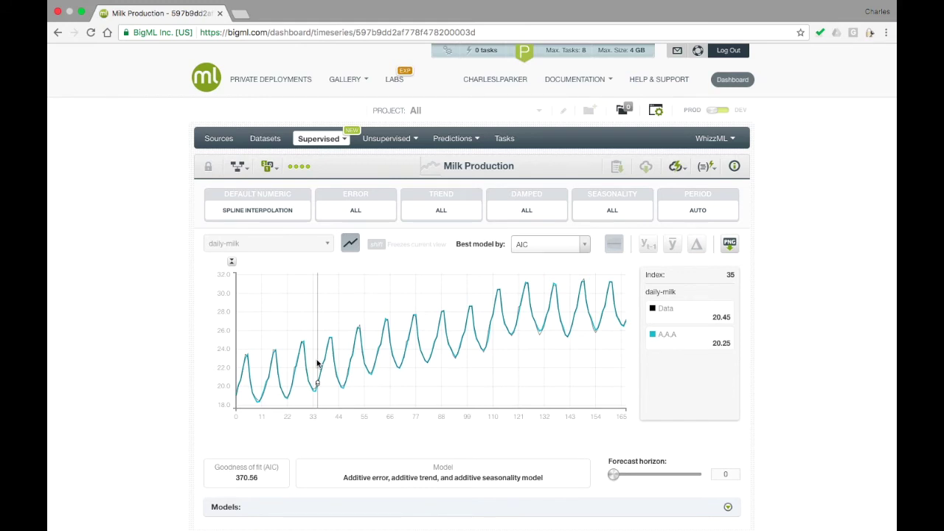
click(350, 243)
click(348, 251)
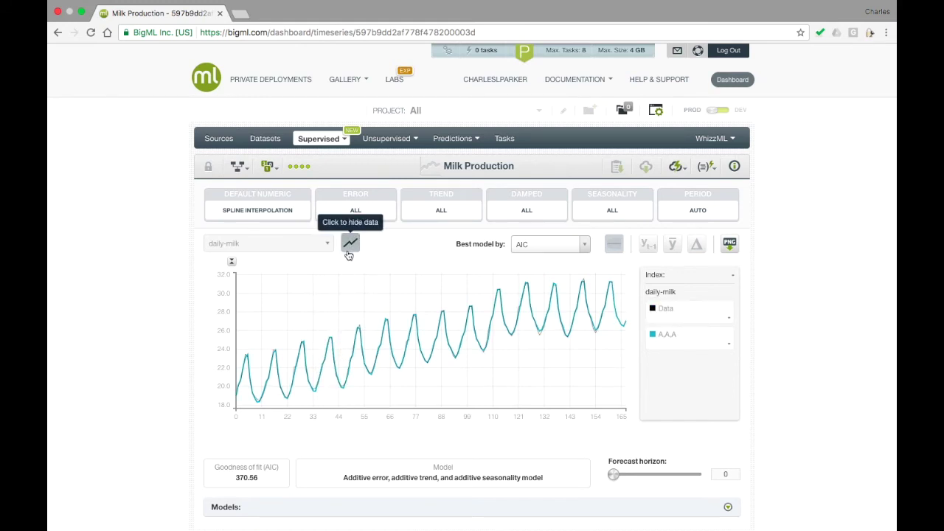
click(348, 250)
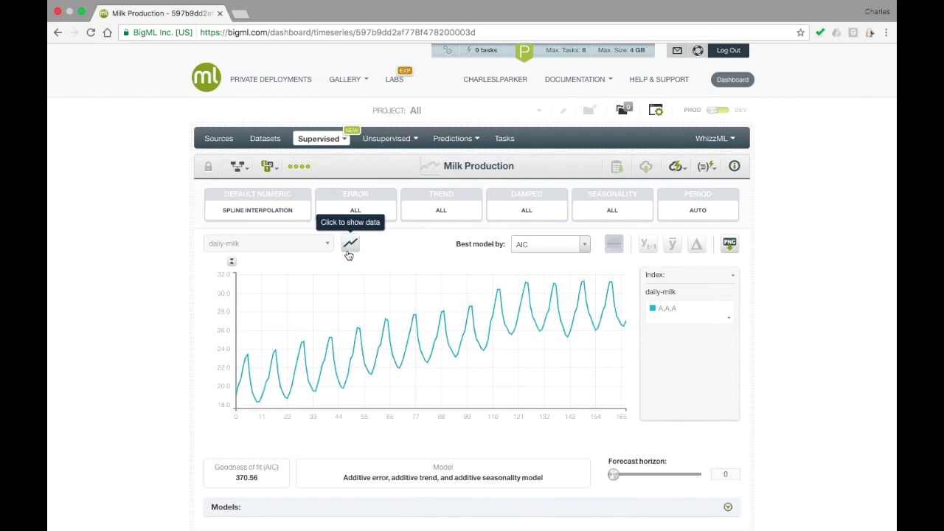
click(349, 253)
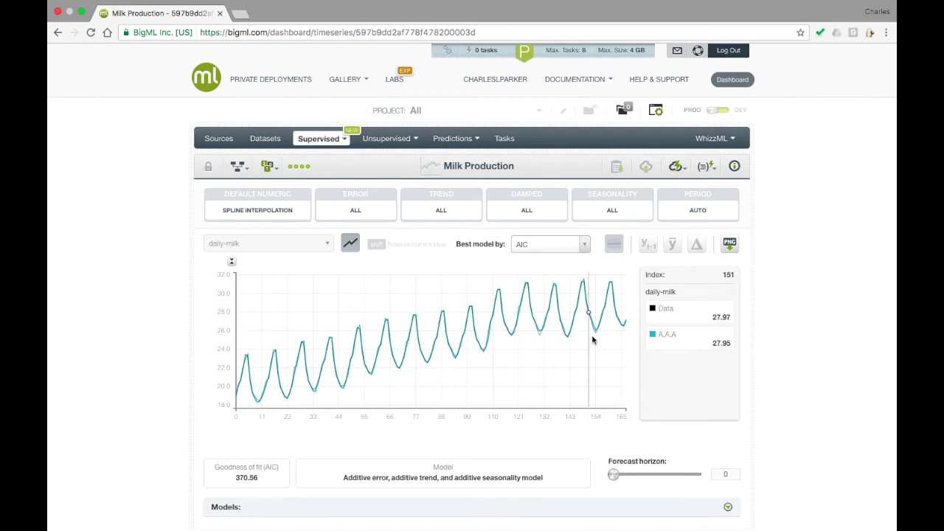
mouse_move(662, 335)
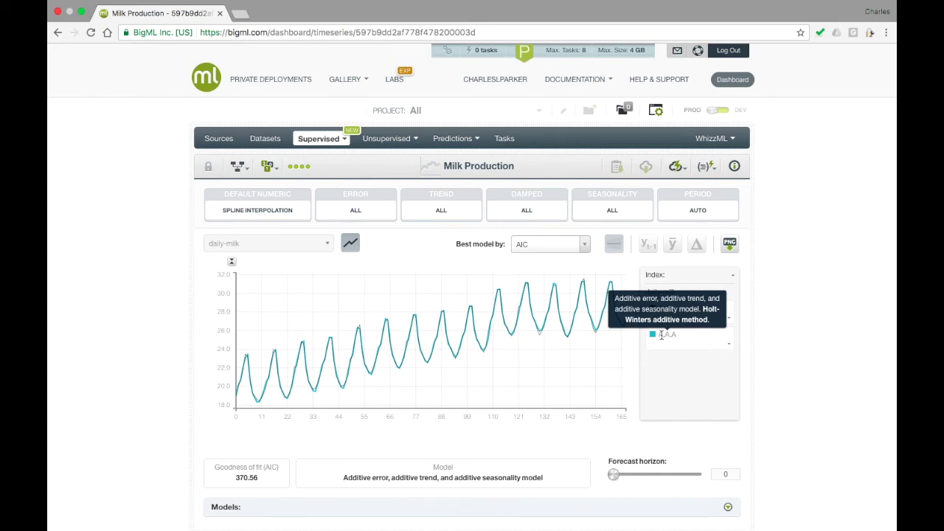
scroll(661, 334, down, 2)
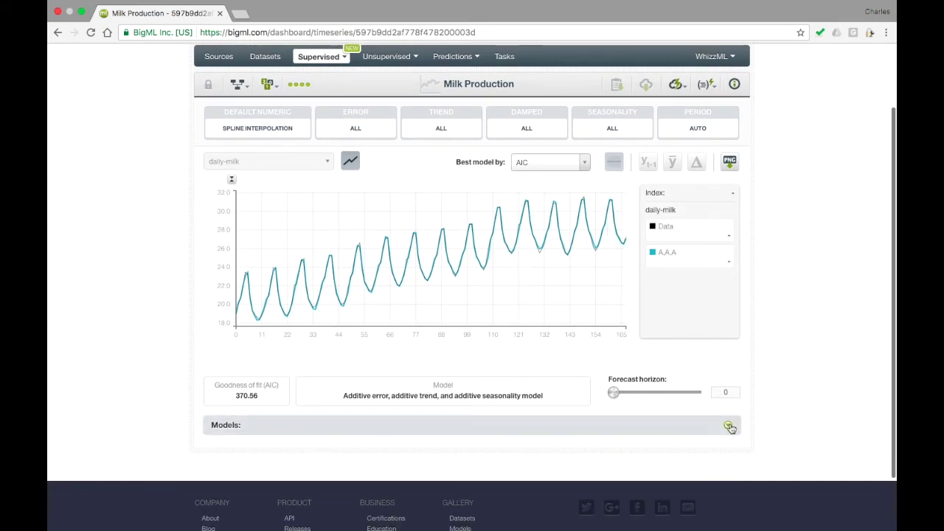
- Expand the Models table and show 30 candidate models per page
click(729, 426)
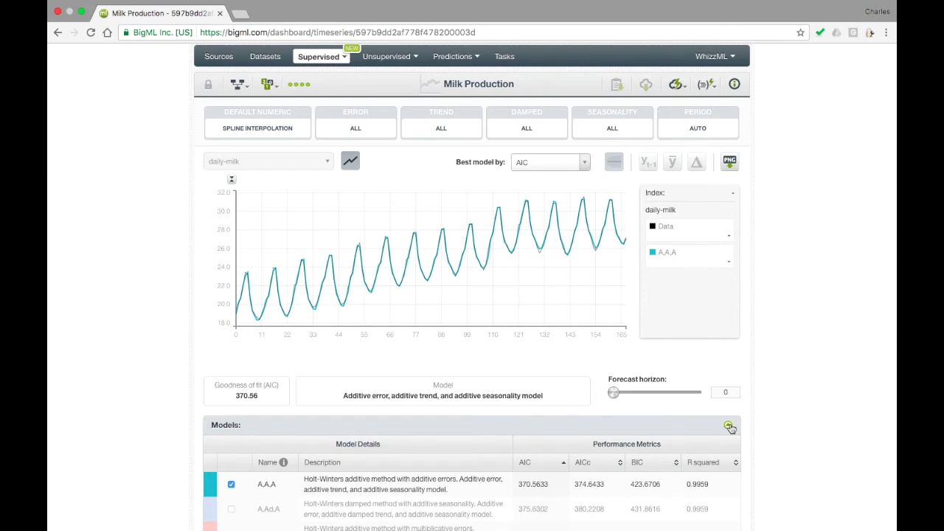
scroll(745, 427, down, 7)
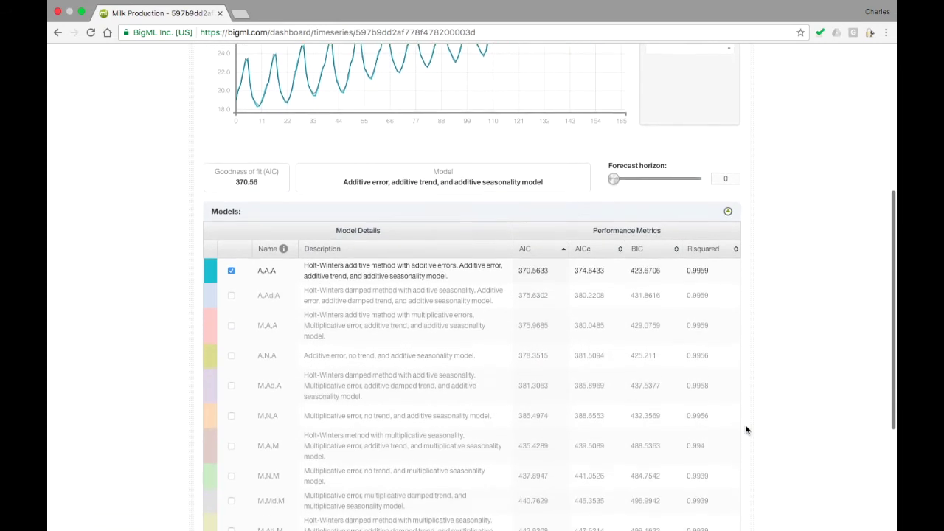
scroll(745, 430, down, 2)
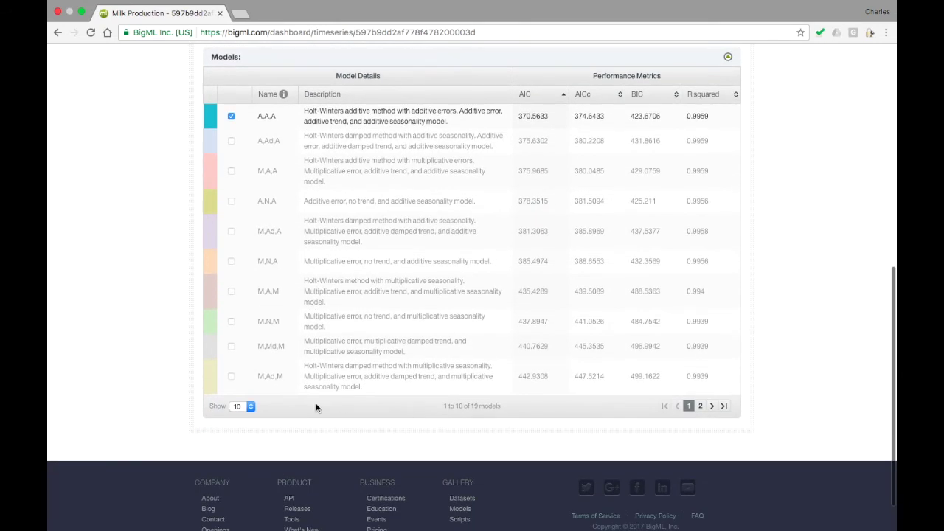
click(250, 406)
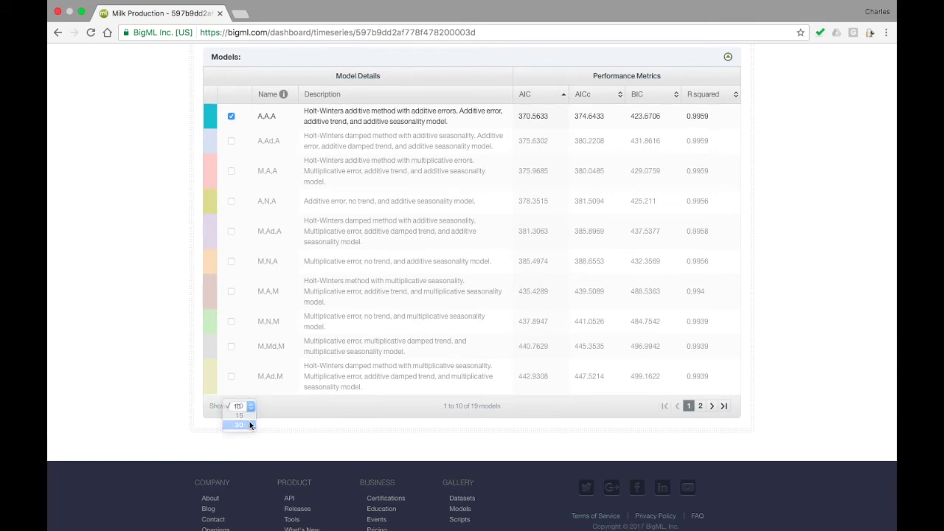
click(249, 424)
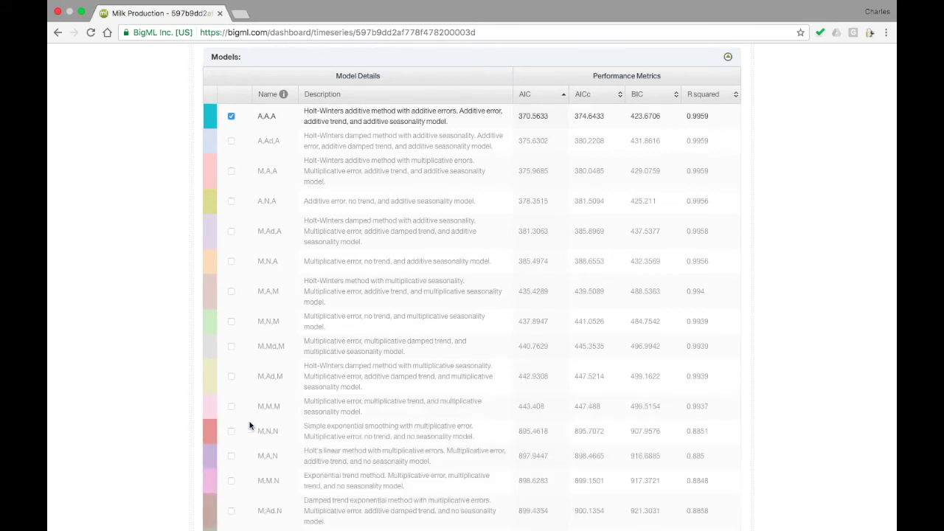
scroll(249, 425, down, 5)
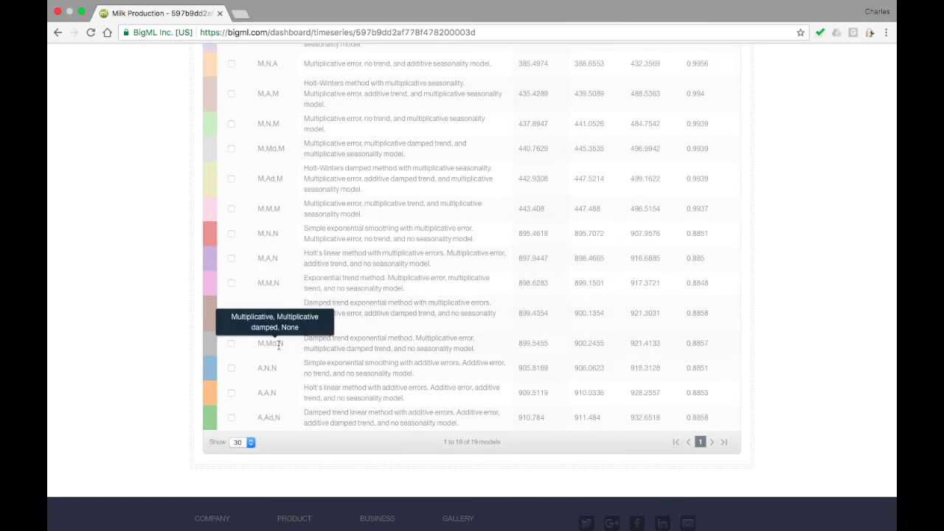
- Overlay then remove the A,Ad,N model on the chart, and extend the forecast horizon to 18
click(232, 418)
scroll(231, 420, up, 10)
scroll(231, 421, up, 1)
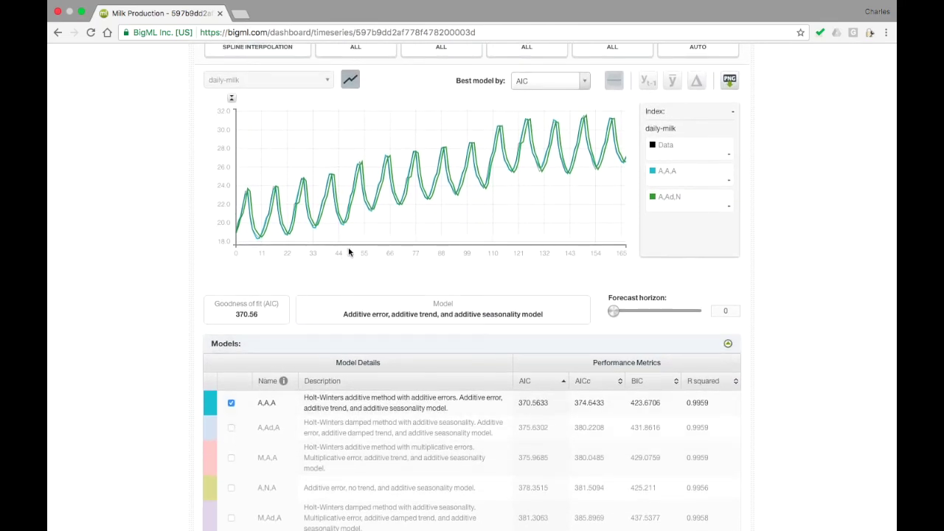
mouse_move(354, 245)
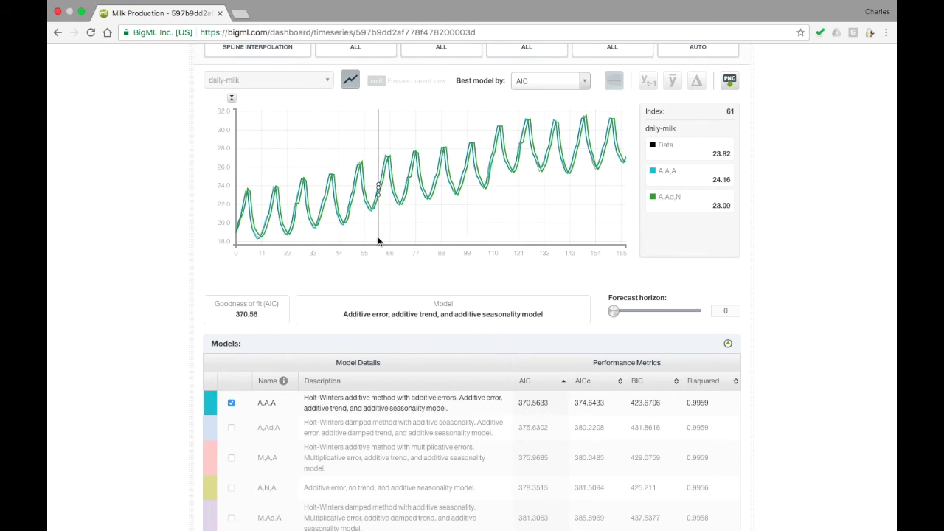
scroll(382, 241, down, 8)
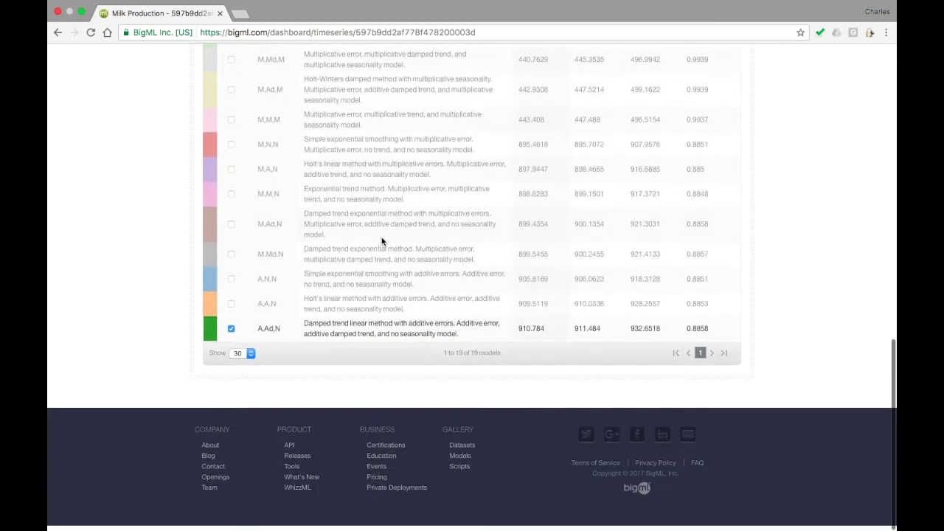
click(232, 335)
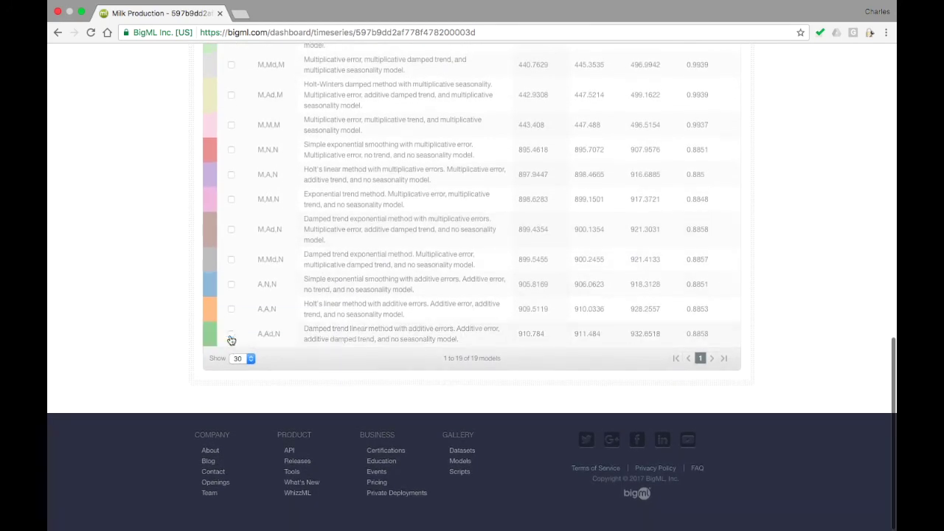
scroll(364, 232, up, 8)
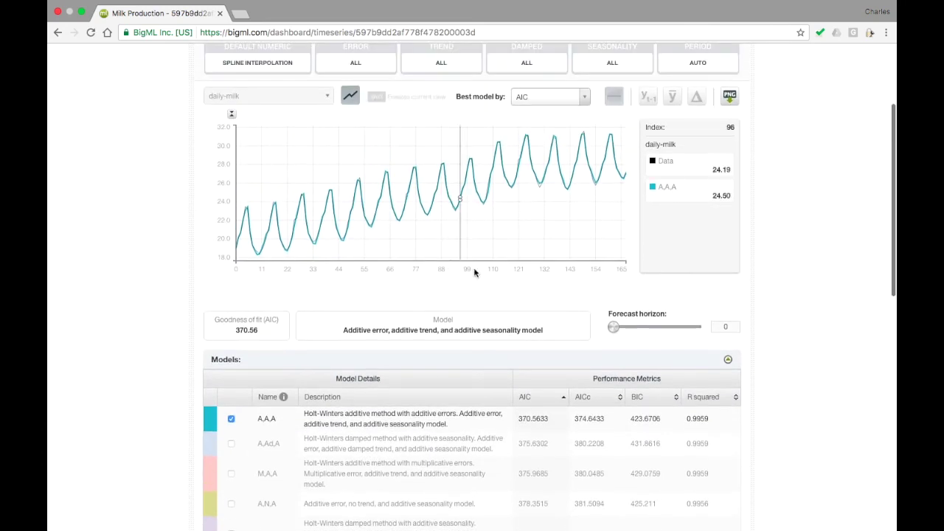
drag(613, 332, 668, 336)
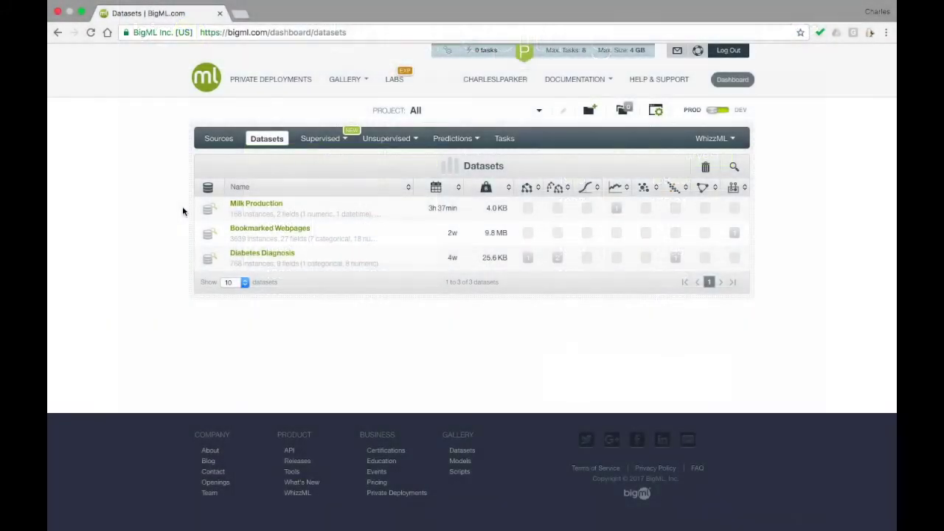
- Use Training and Test Set Split on Milk Production with Linear split for 80/20 datasets
click(251, 207)
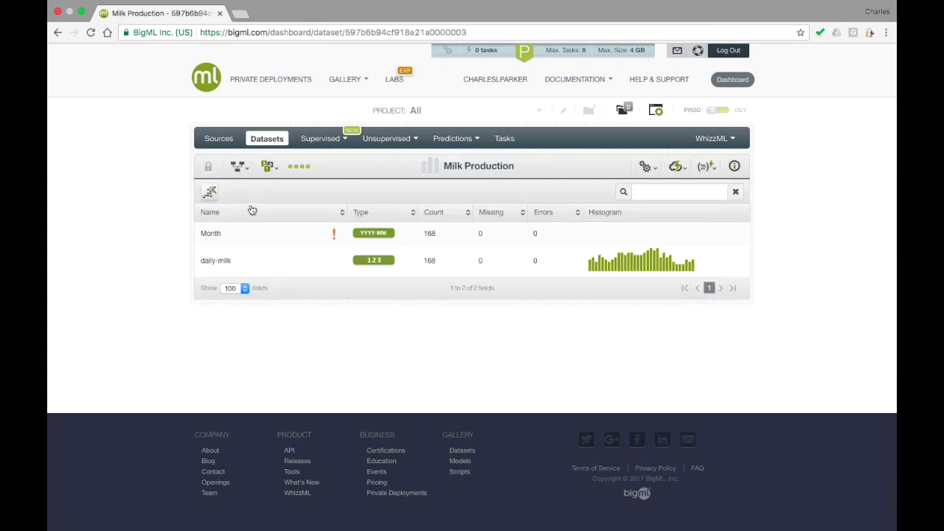
click(645, 169)
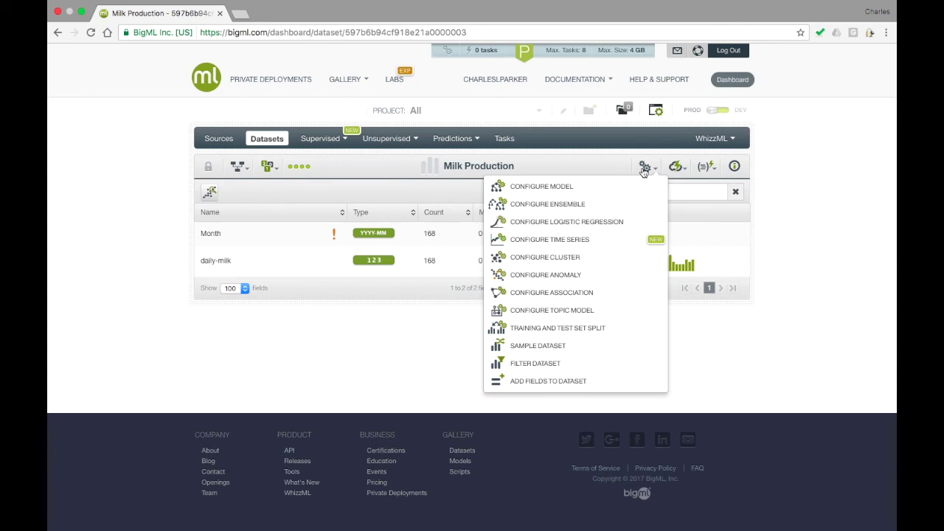
click(625, 329)
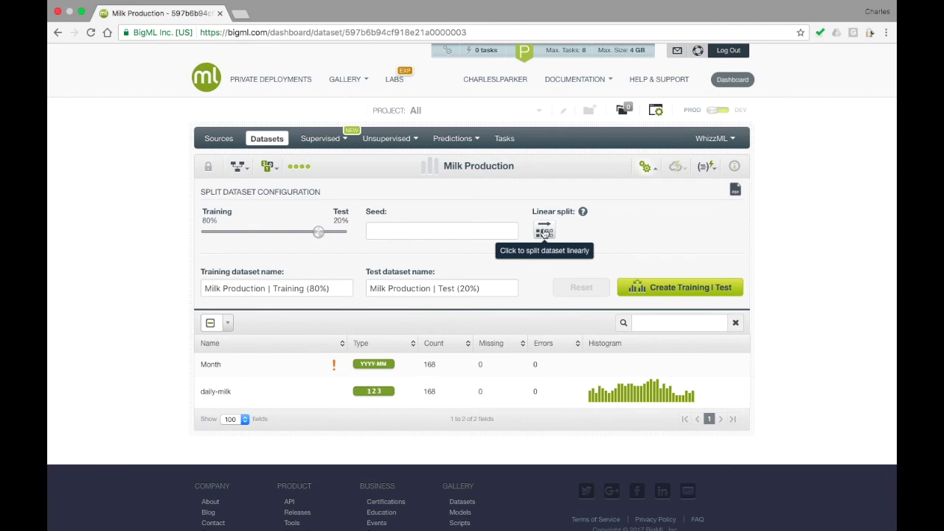
click(545, 233)
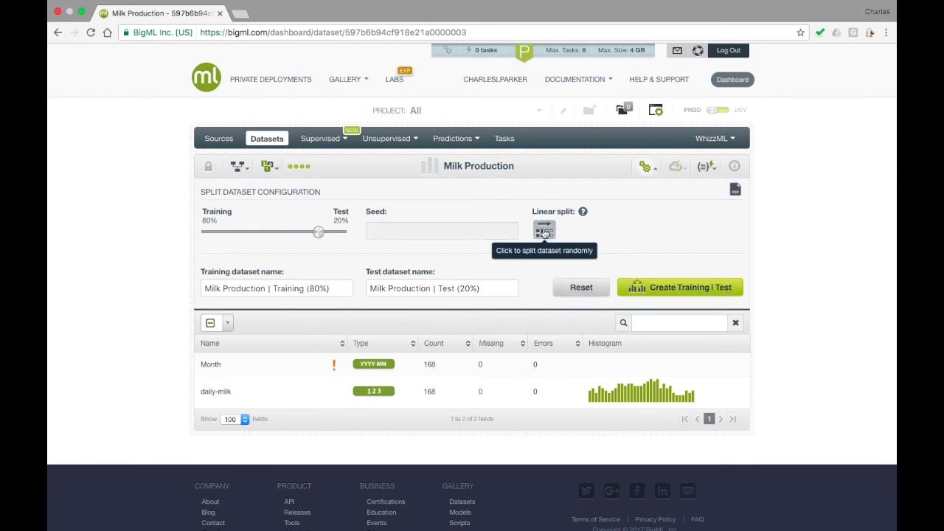
click(662, 289)
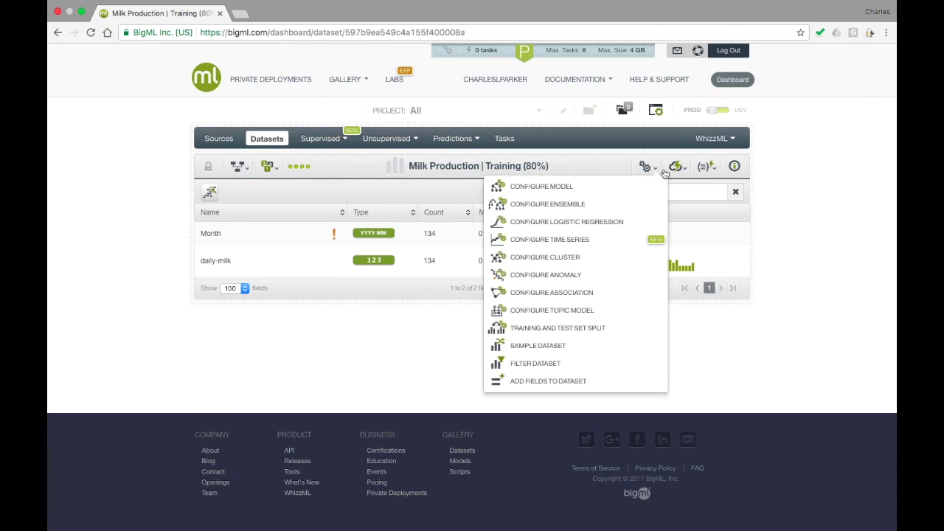
- Build a 1-click time series on Training (80%), then start evaluating it against Test (20%)
mouse_move(674, 168)
click(652, 245)
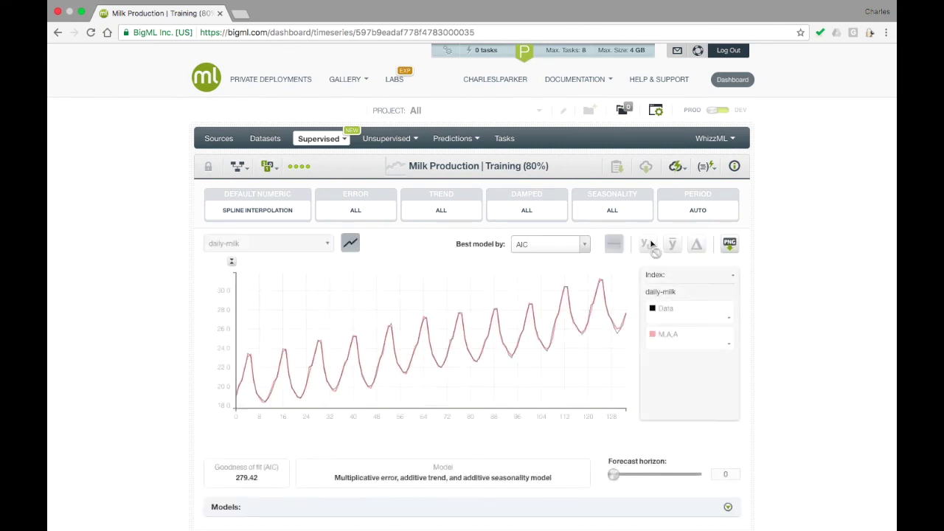
click(675, 166)
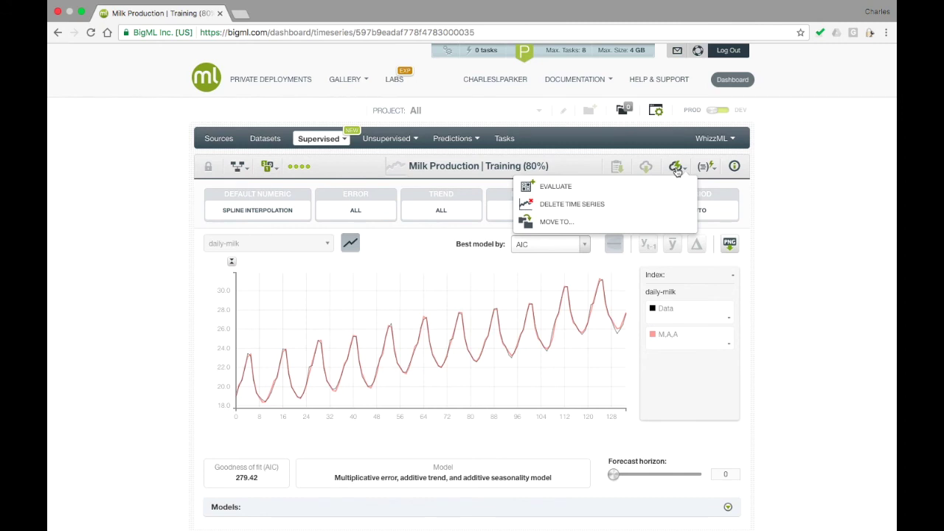
click(672, 186)
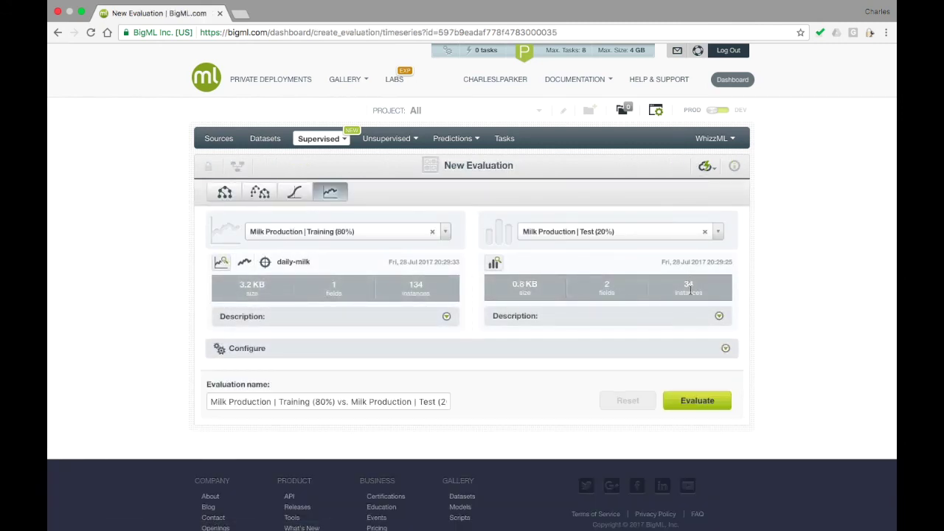
- Run the evaluation of the Training (80%) time series against the Test (20%) dataset
click(697, 404)
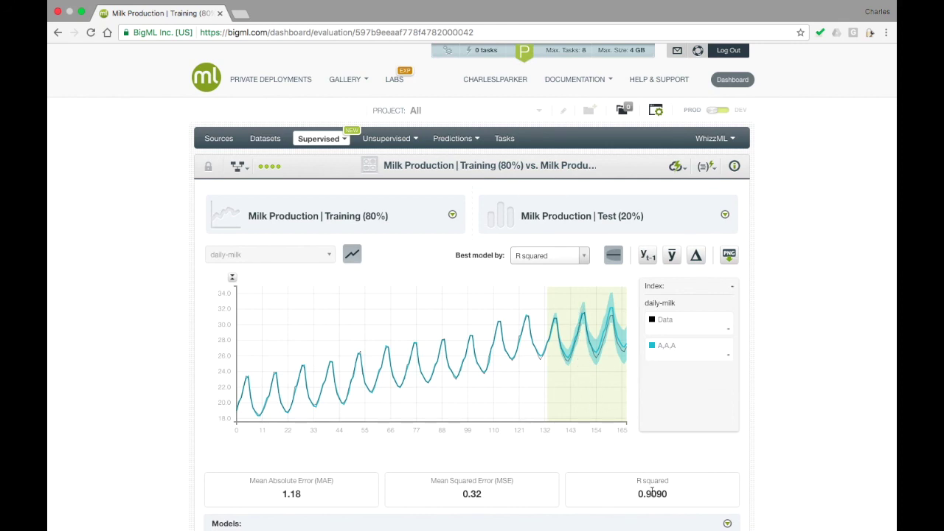
- Highlight R squared 0.9090, then expand the Models table listing the 19 models' error metrics
drag(670, 495, 628, 490)
click(629, 490)
scroll(632, 495, down, 3)
click(728, 392)
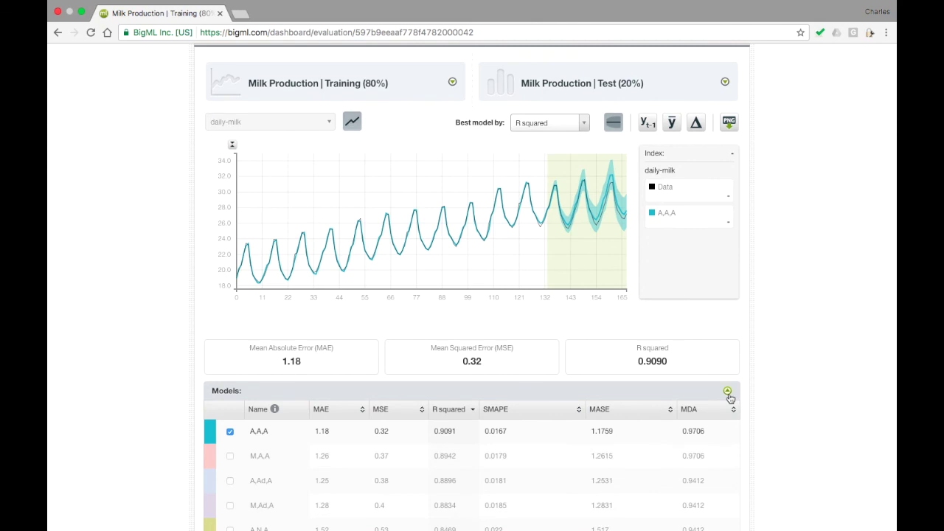
scroll(693, 426, down, 5)
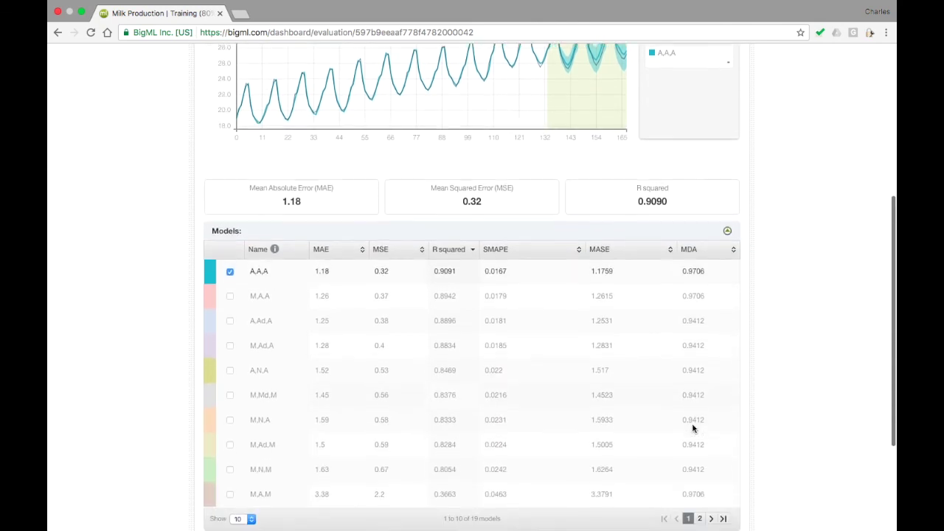